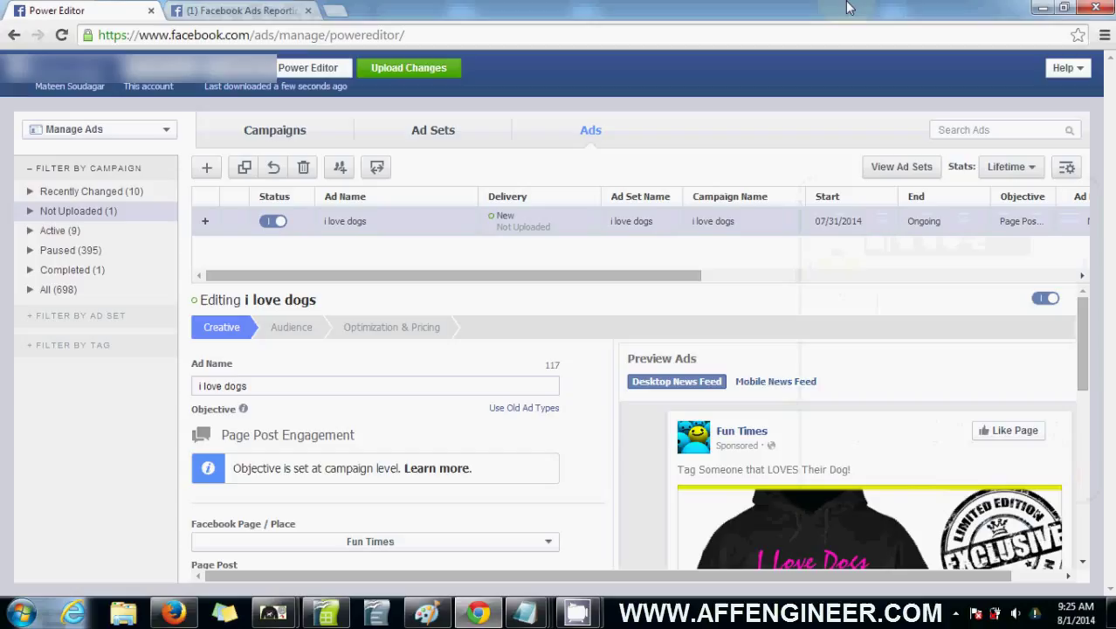
Start a new ad with a new campaign named 'sdfds', check the objectives, then cancel
{"action": "left_click", "coordinate": [207, 167]}
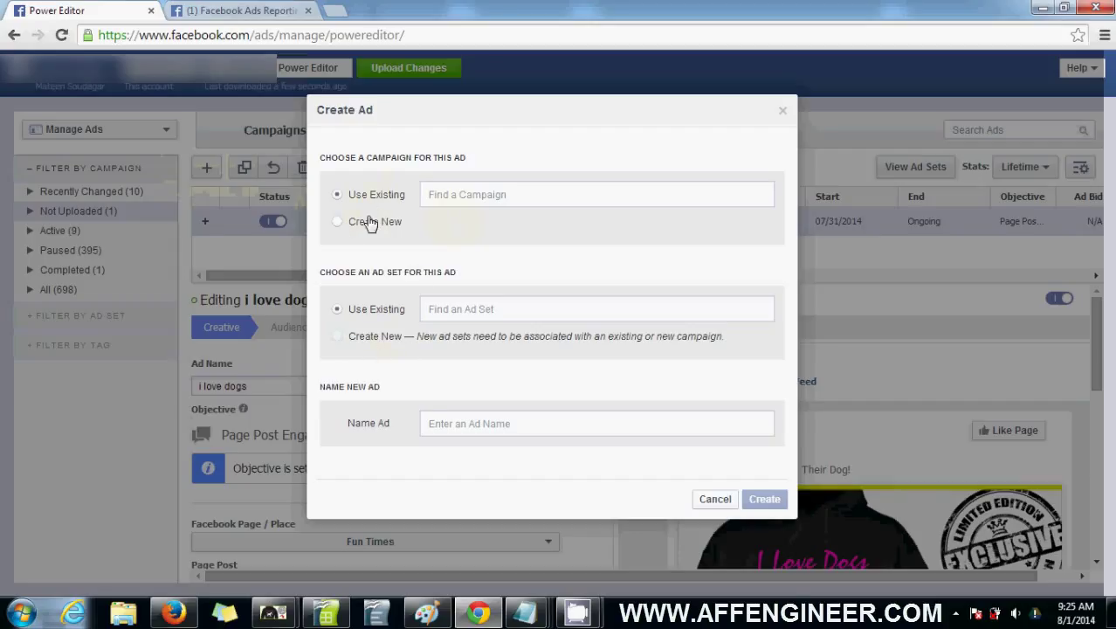
{"action": "left_click", "coordinate": [390, 221]}
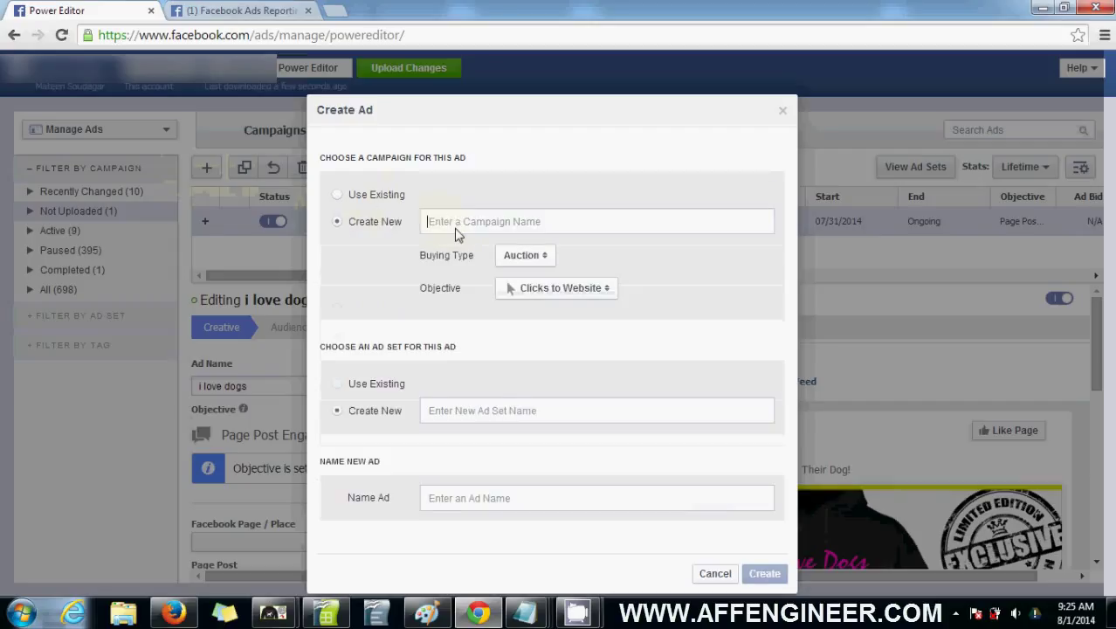
{"action": "type", "text": "sdfds"}
{"action": "left_click", "coordinate": [550, 296]}
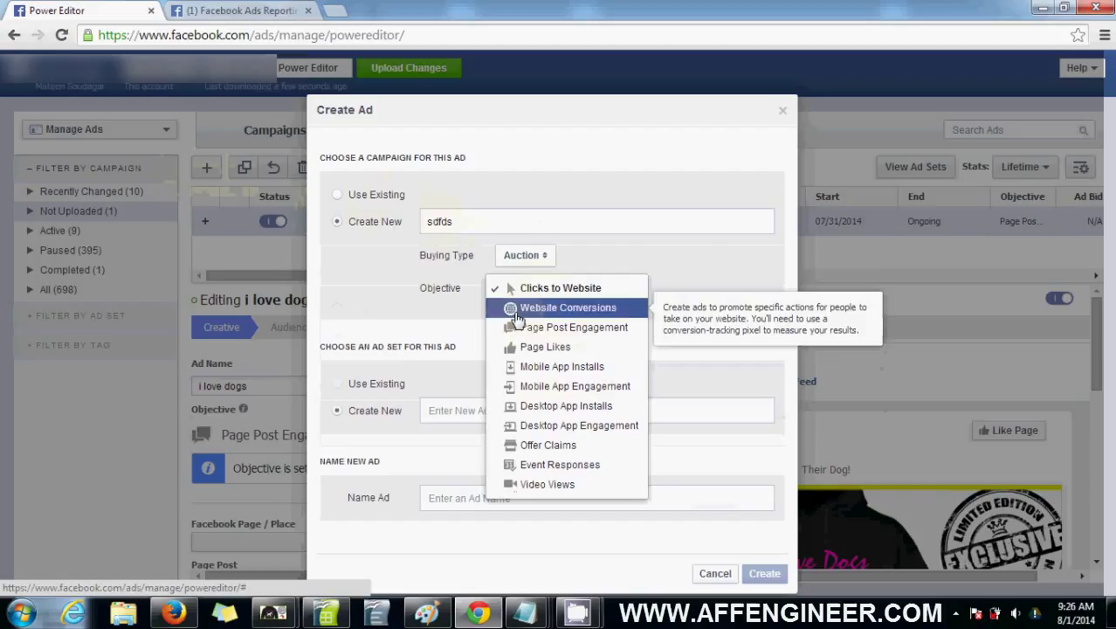
{"action": "left_click", "coordinate": [708, 259]}
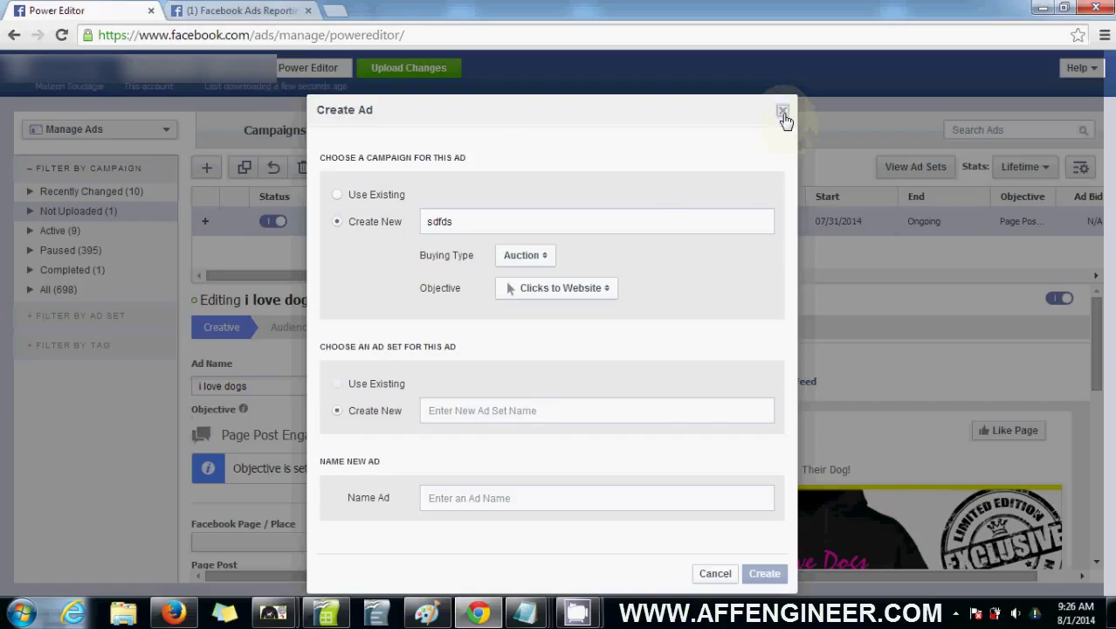
{"action": "left_click", "coordinate": [783, 114]}
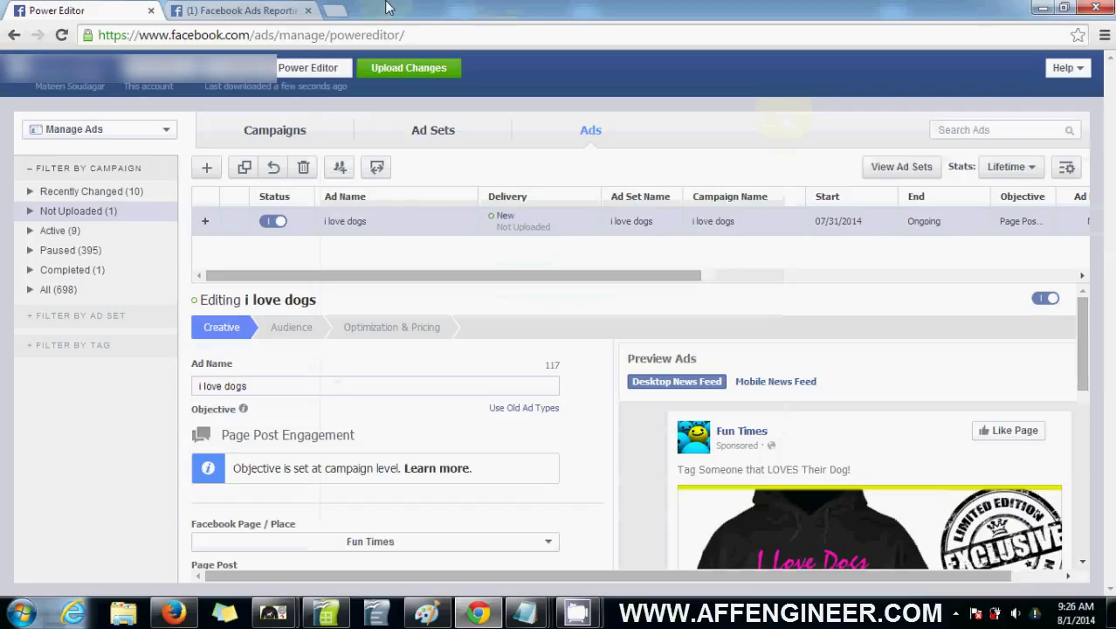
Open Reporting from Manage Ads and switch to the scotland-filtered General Metrics report
{"action": "left_click", "coordinate": [150, 129]}
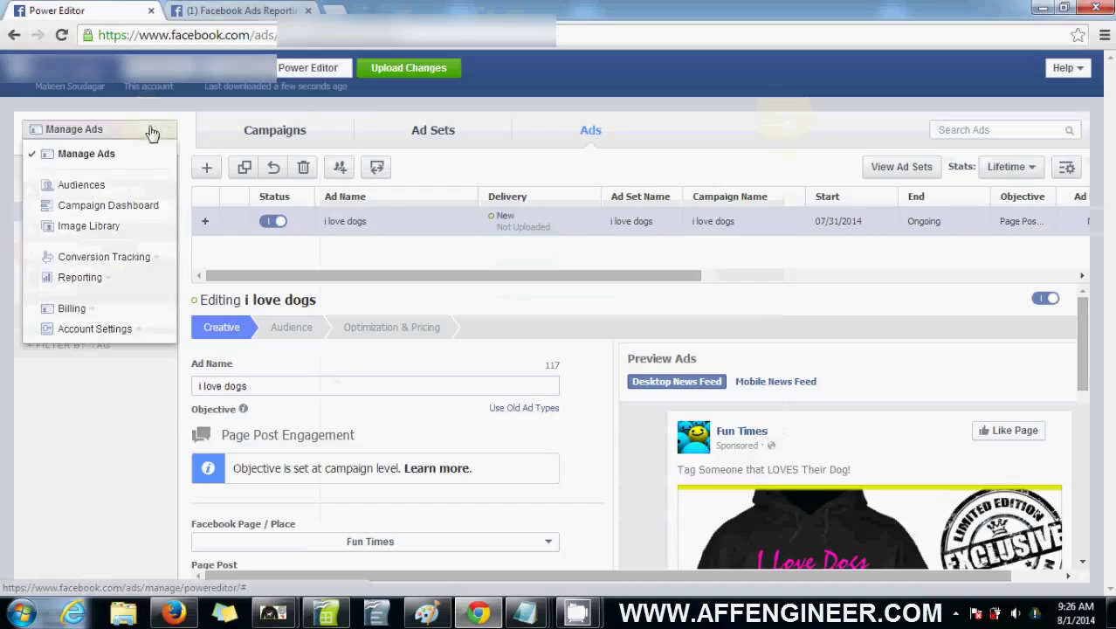
{"action": "left_click", "coordinate": [118, 282]}
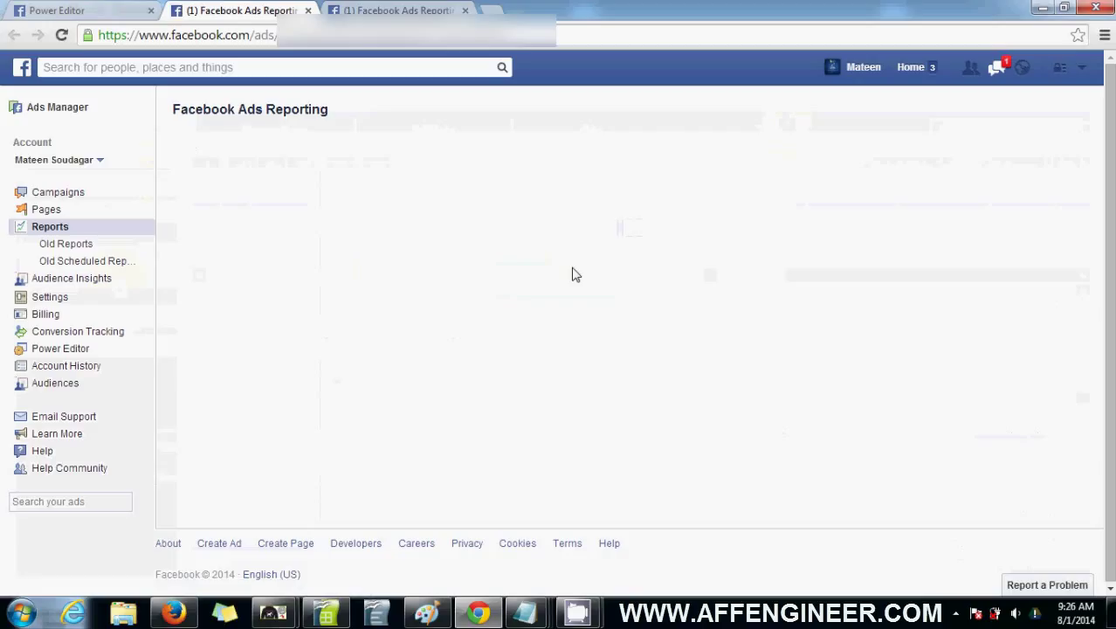
{"action": "left_click", "coordinate": [428, 8]}
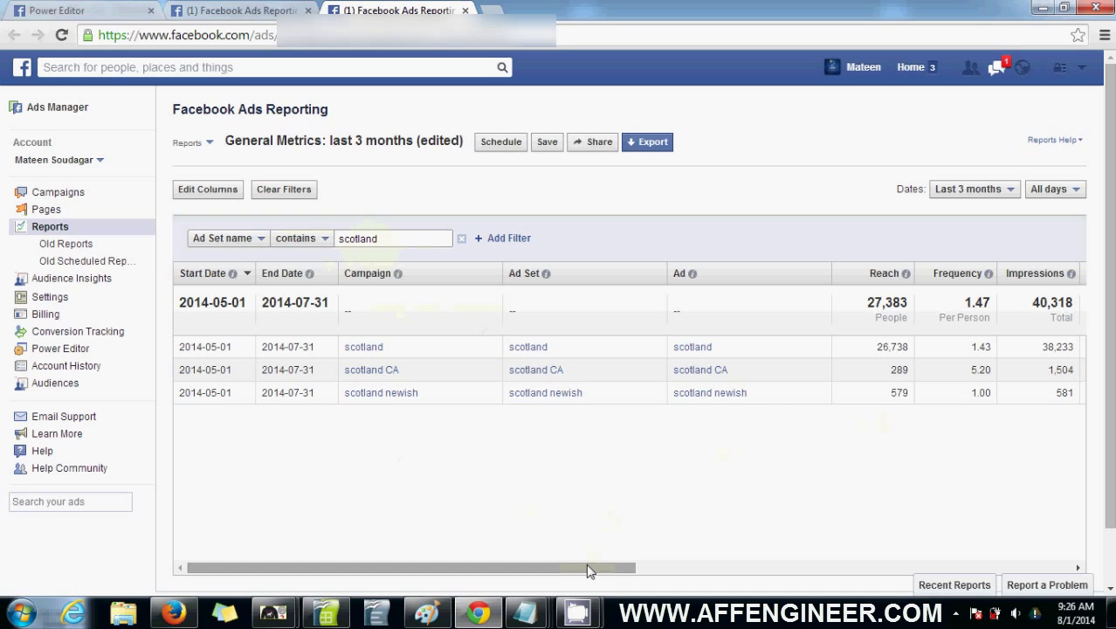
{"action": "left_click_drag", "start_coordinate": [588, 570], "coordinate": [529, 539]}
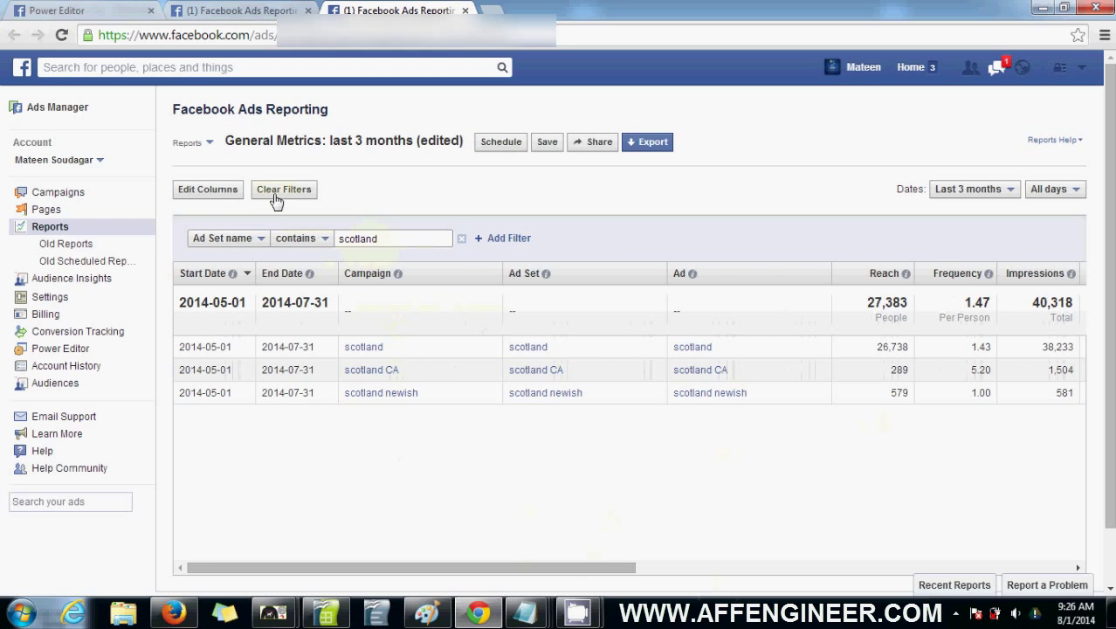
Add the Website Conversion action metric under External URL to the report's columns and save
{"action": "left_click", "coordinate": [227, 197]}
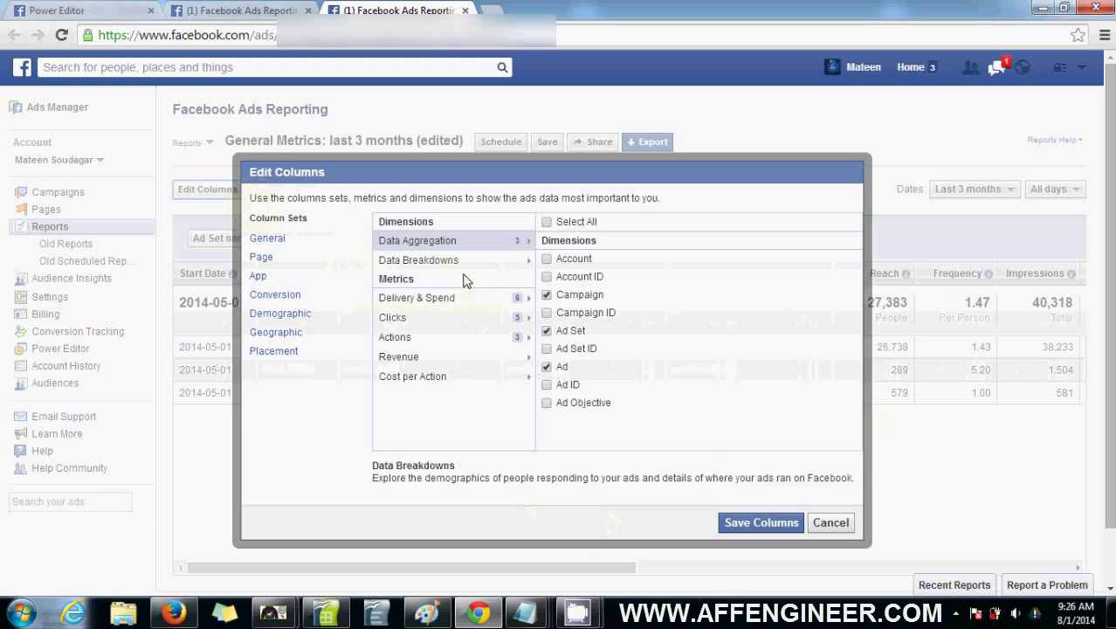
{"action": "left_click", "coordinate": [493, 262]}
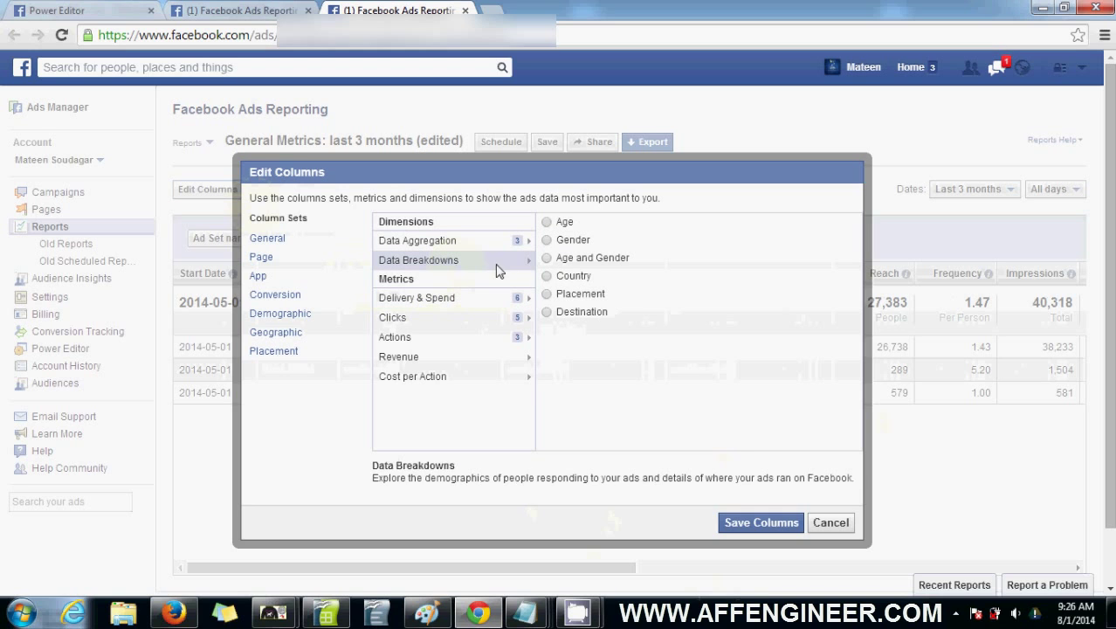
{"action": "left_click", "coordinate": [490, 244]}
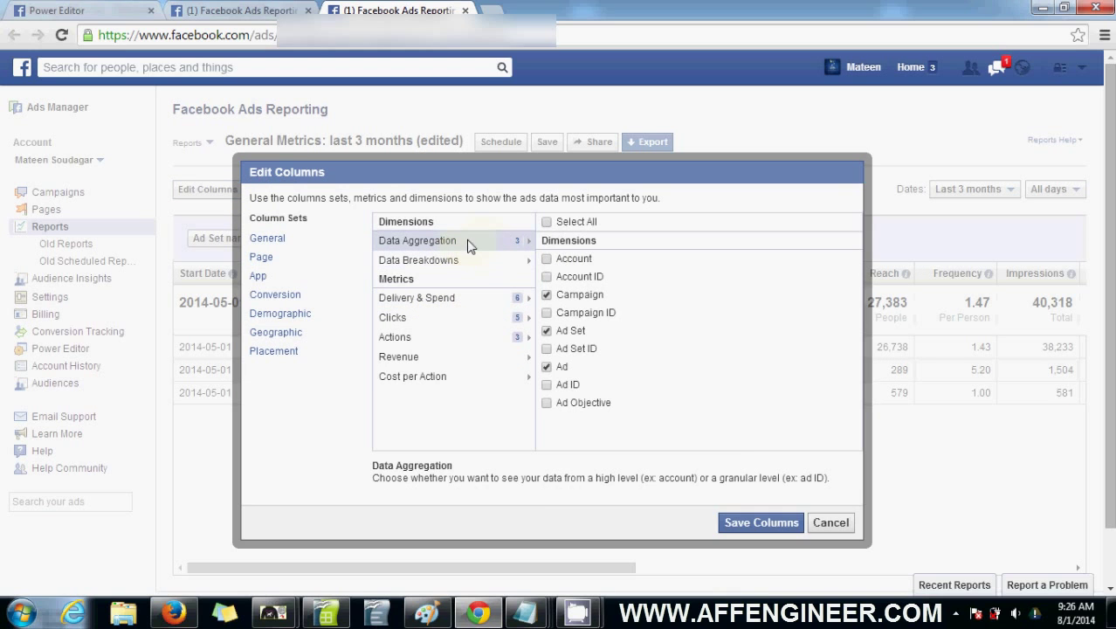
{"action": "left_click", "coordinate": [447, 301]}
{"action": "left_click", "coordinate": [436, 339]}
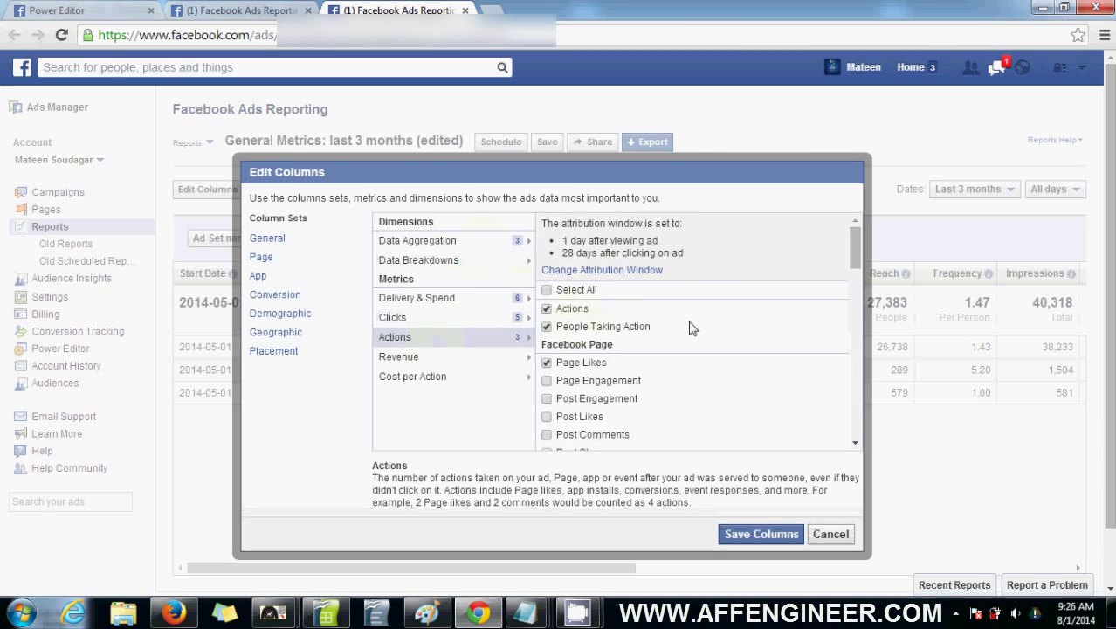
{"action": "left_click_drag", "start_coordinate": [854, 252], "coordinate": [853, 337]}
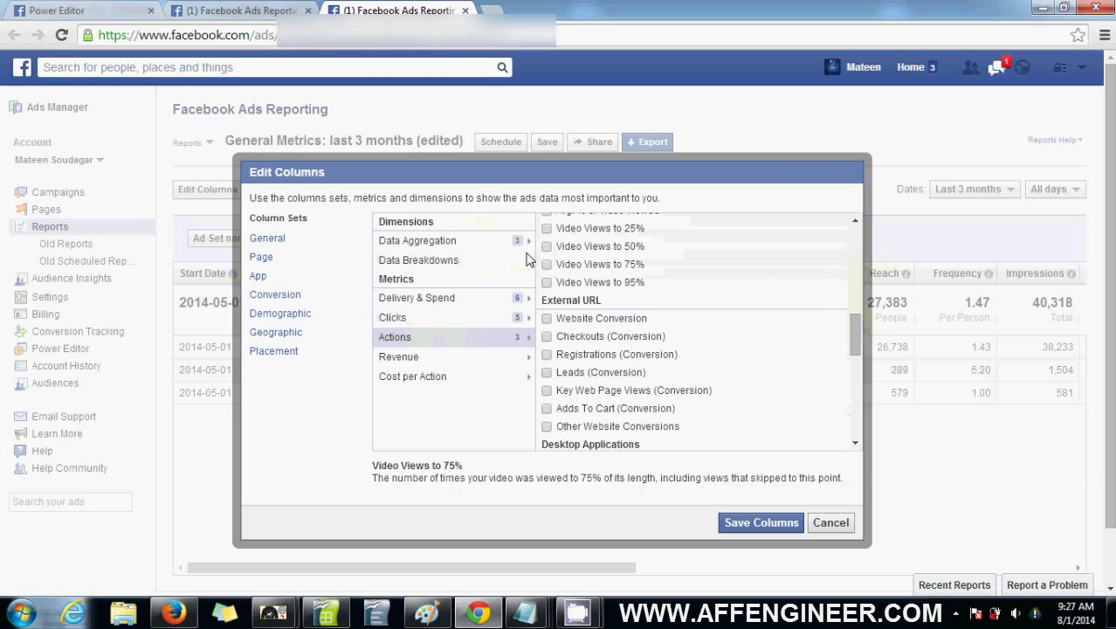
{"action": "left_click", "coordinate": [546, 318]}
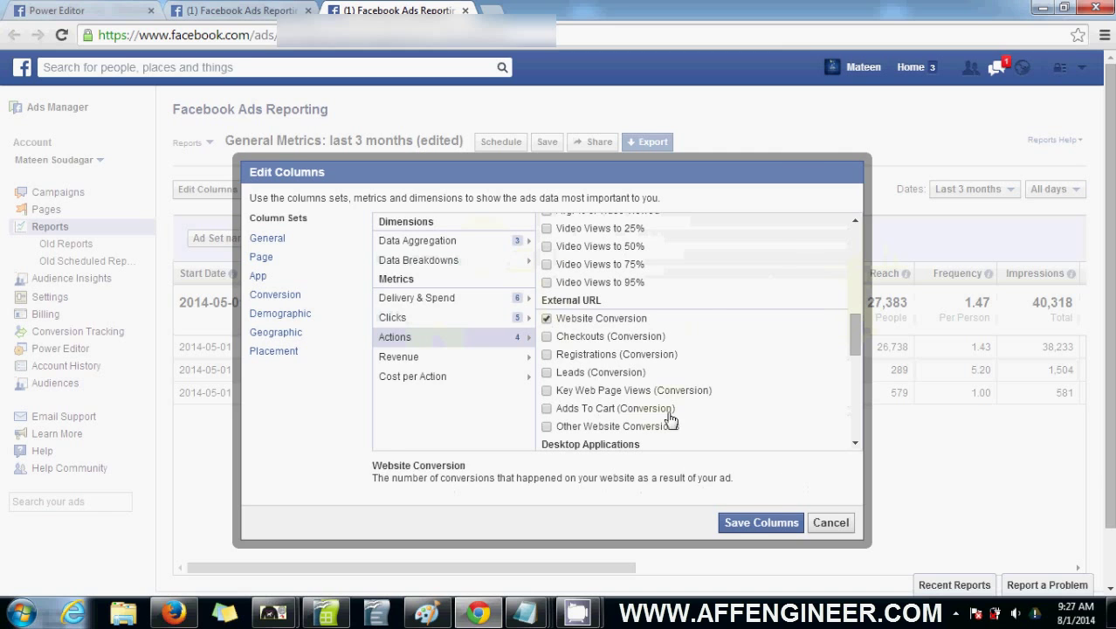
{"action": "left_click", "coordinate": [730, 522]}
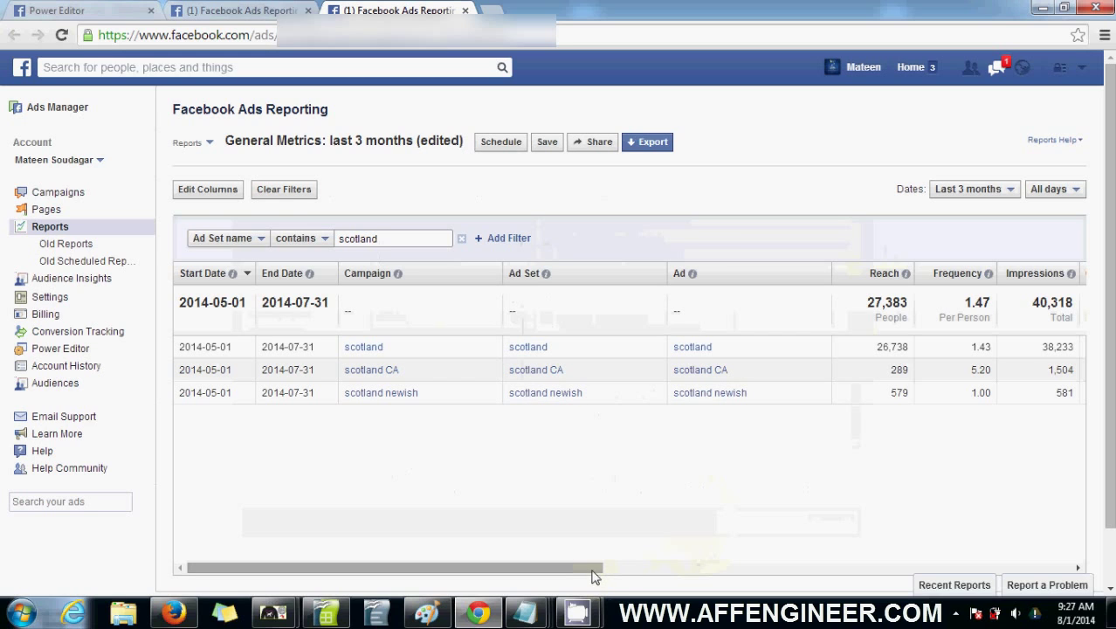
Set the report's data breakdown to Age and Gender and save the columns
{"action": "left_click", "coordinate": [224, 189]}
{"action": "left_click", "coordinate": [479, 263]}
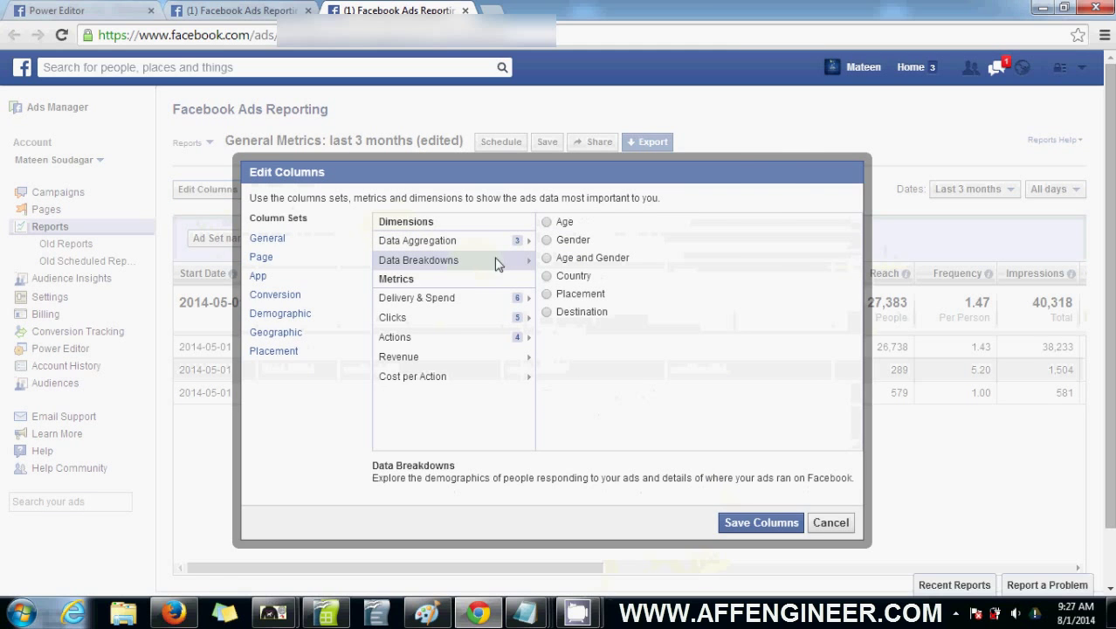
{"action": "left_click", "coordinate": [552, 258]}
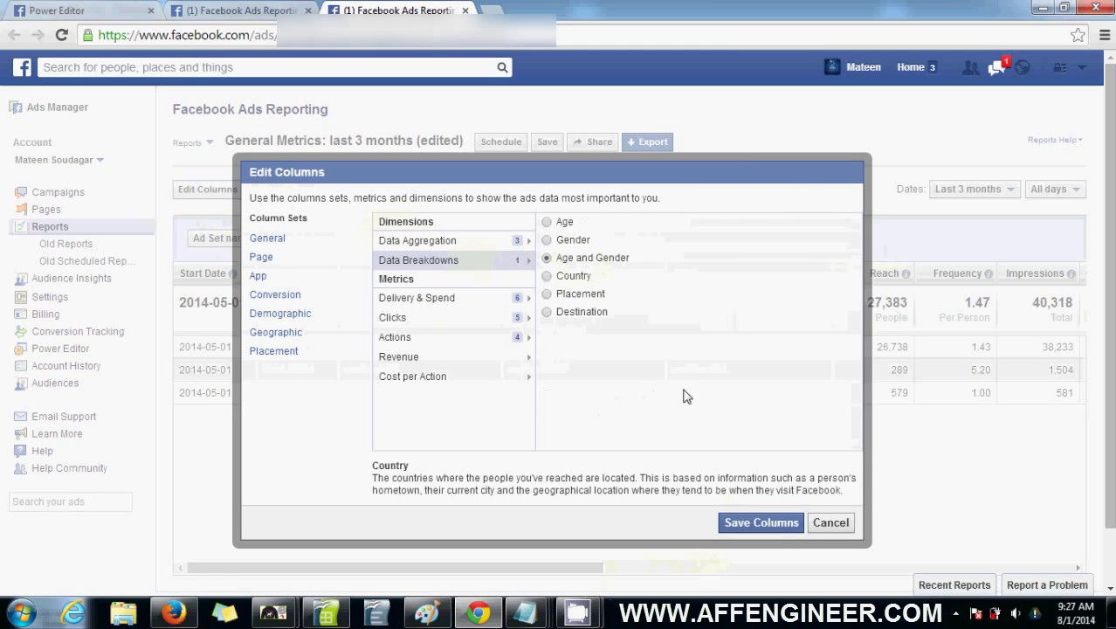
{"action": "left_click", "coordinate": [762, 529]}
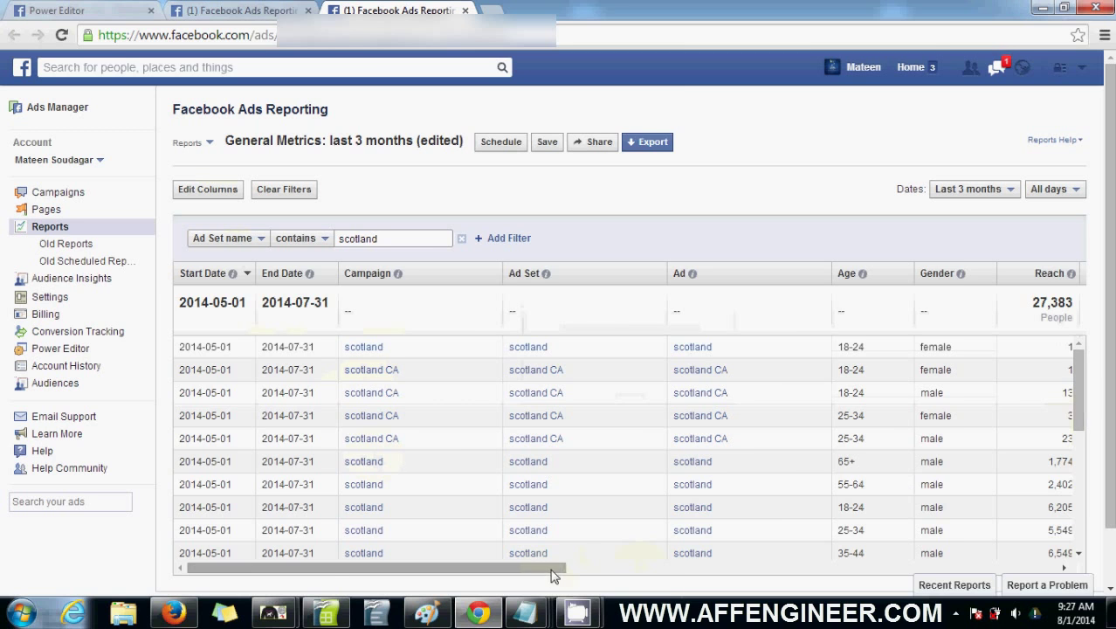
Move the Website Conversions column between Gender and Reach, then highlight the male rows
{"action": "left_click_drag", "start_coordinate": [551, 574], "coordinate": [1092, 548]}
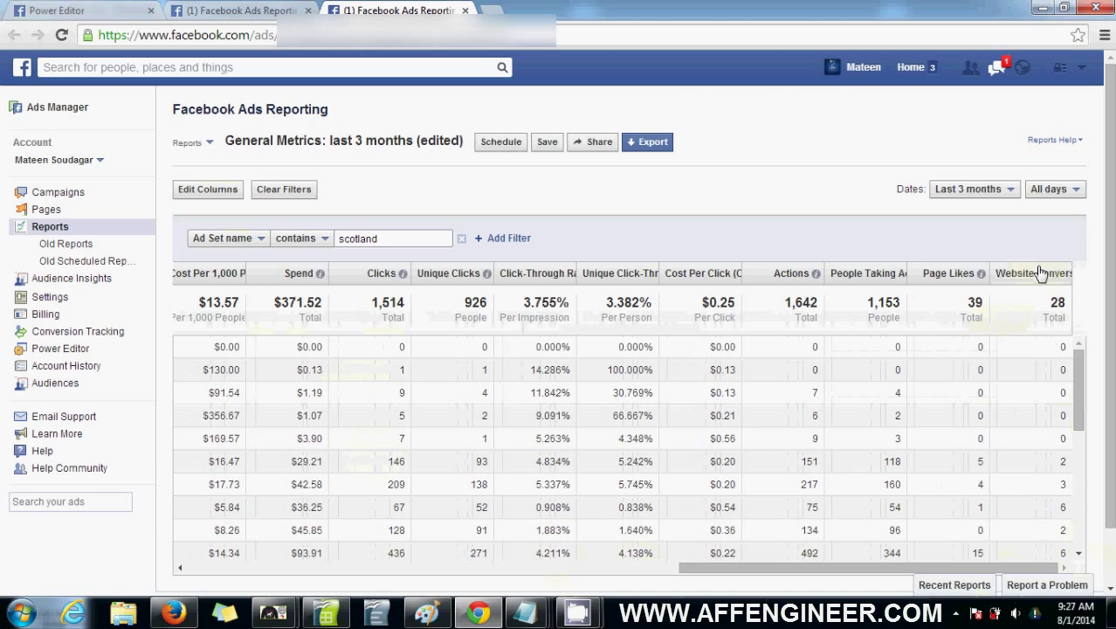
{"action": "left_click_drag", "start_coordinate": [1040, 273], "coordinate": [301, 360]}
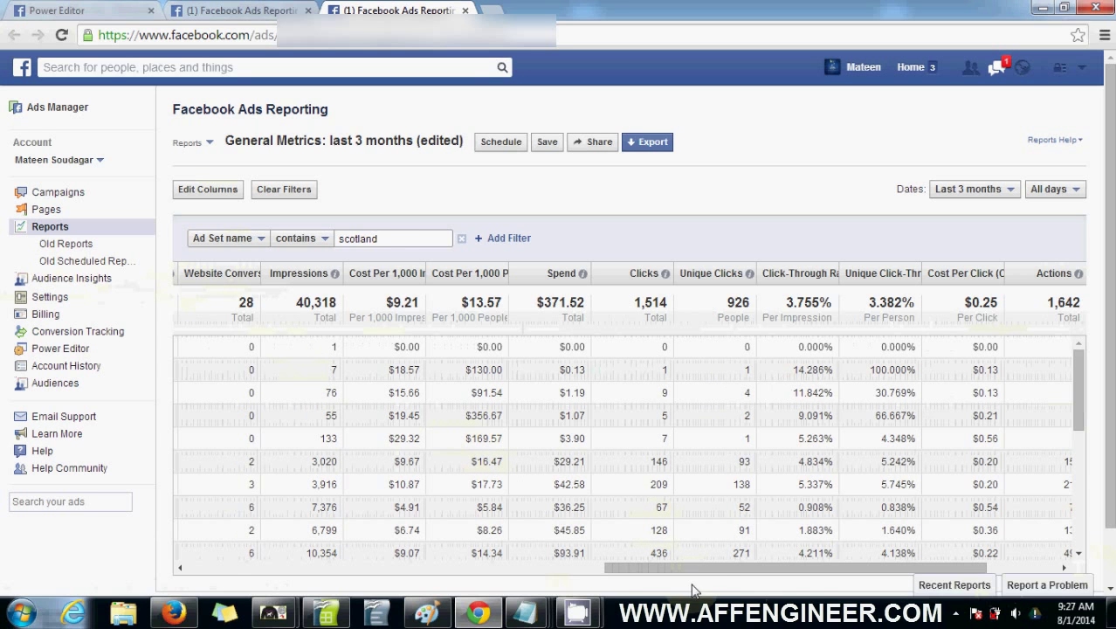
{"action": "left_click_drag", "start_coordinate": [718, 574], "coordinate": [418, 579]}
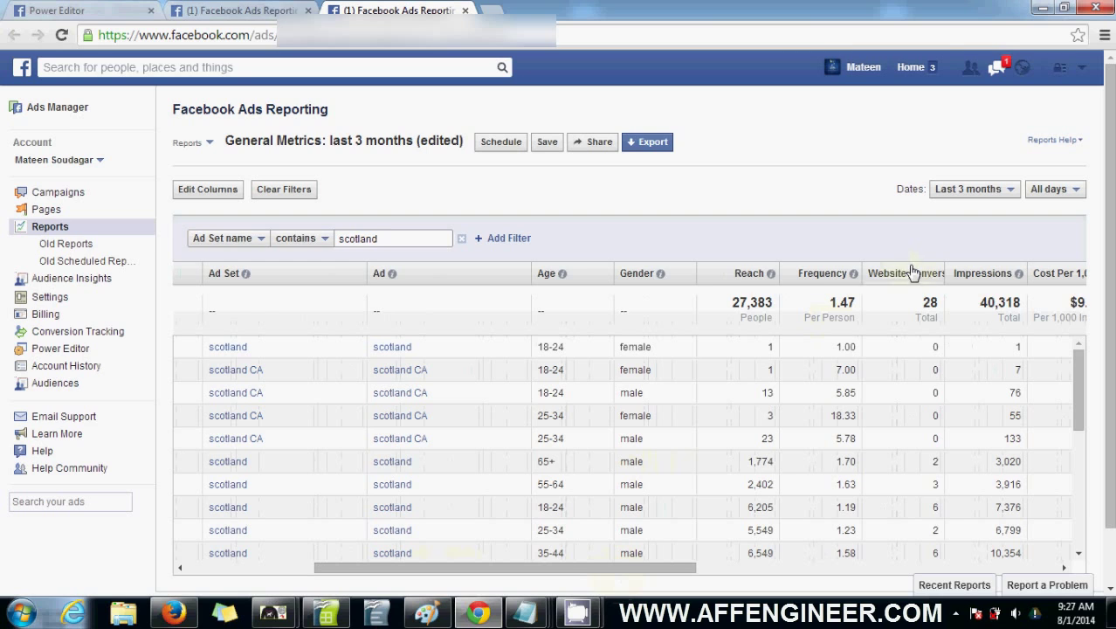
{"action": "left_click_drag", "start_coordinate": [911, 273], "coordinate": [703, 272]}
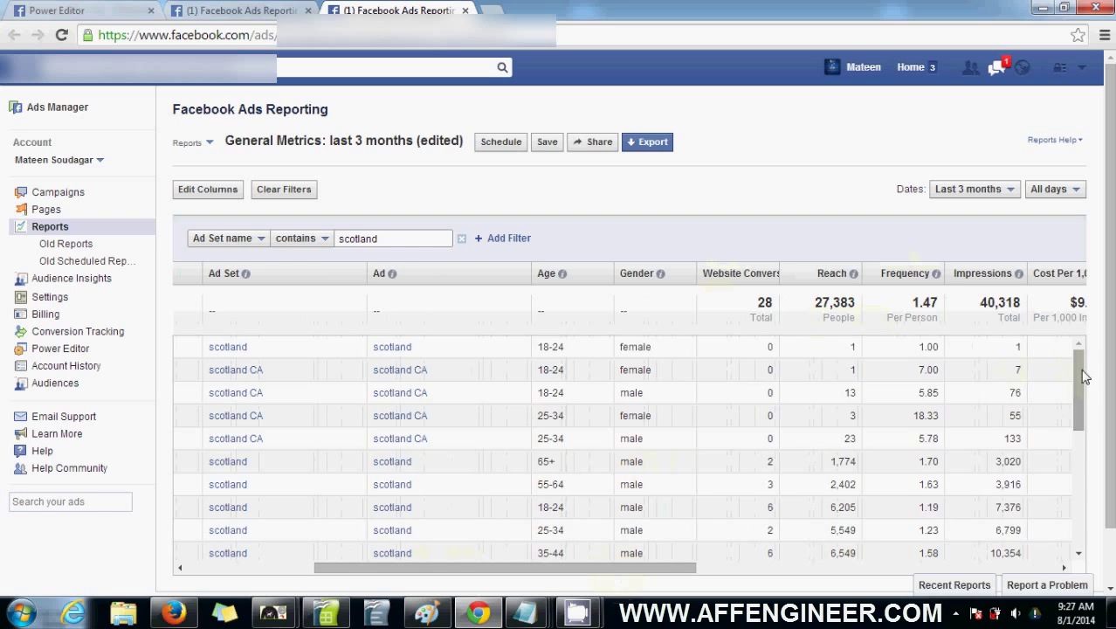
{"action": "left_click_drag", "start_coordinate": [1078, 369], "coordinate": [1083, 406]}
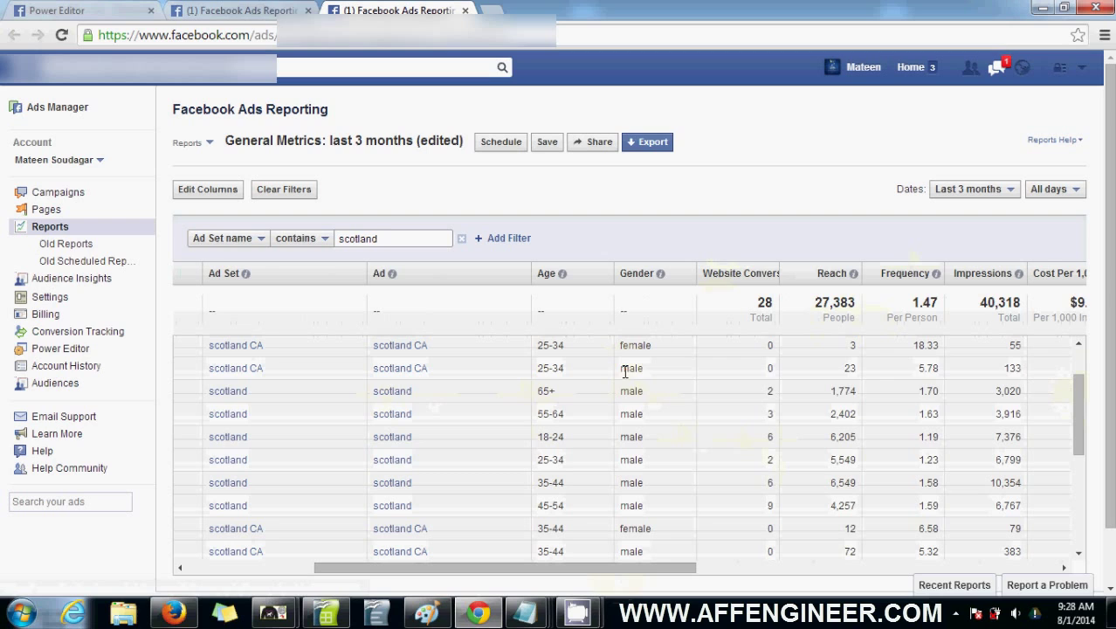
{"action": "left_click_drag", "start_coordinate": [623, 367], "coordinate": [692, 421]}
{"action": "left_click", "coordinate": [692, 423]}
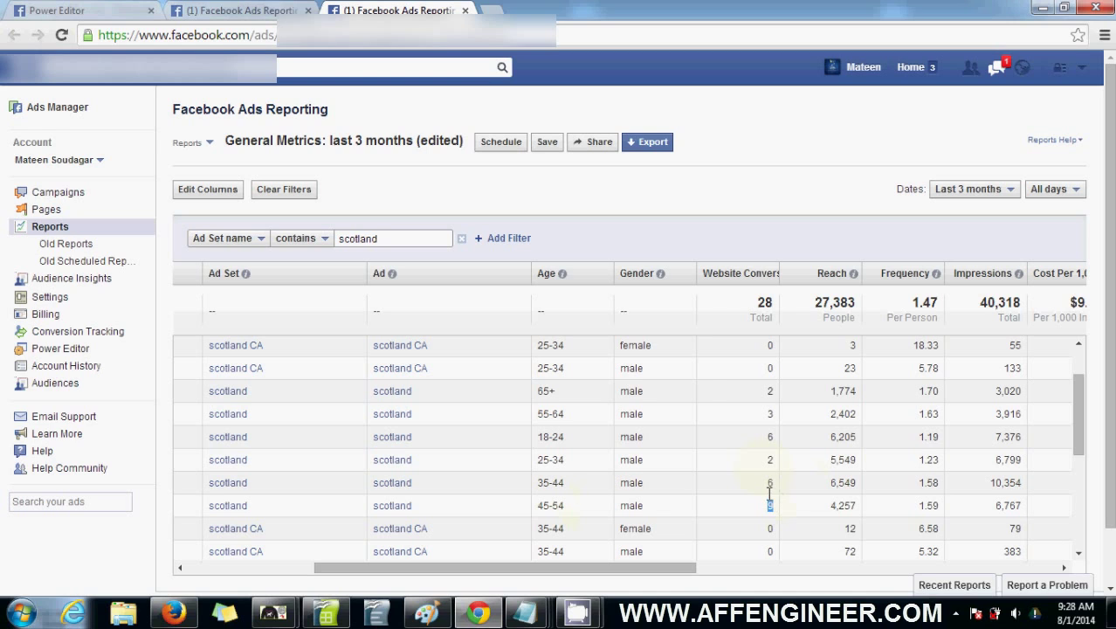
{"action": "left_click_drag", "start_coordinate": [769, 495], "coordinate": [769, 483]}
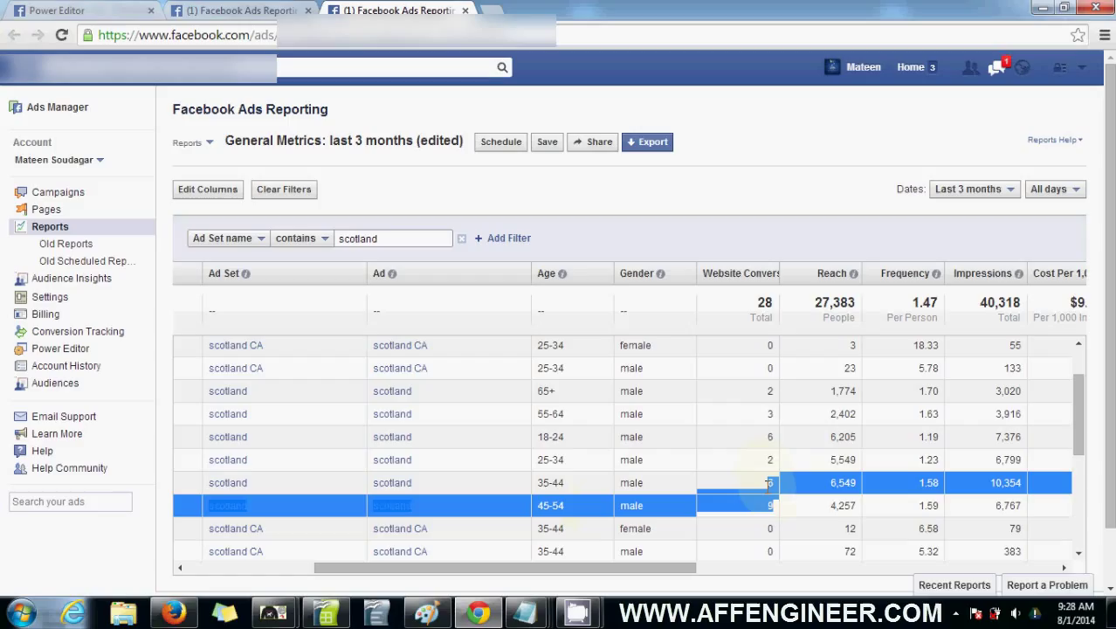
{"action": "left_click", "coordinate": [772, 385]}
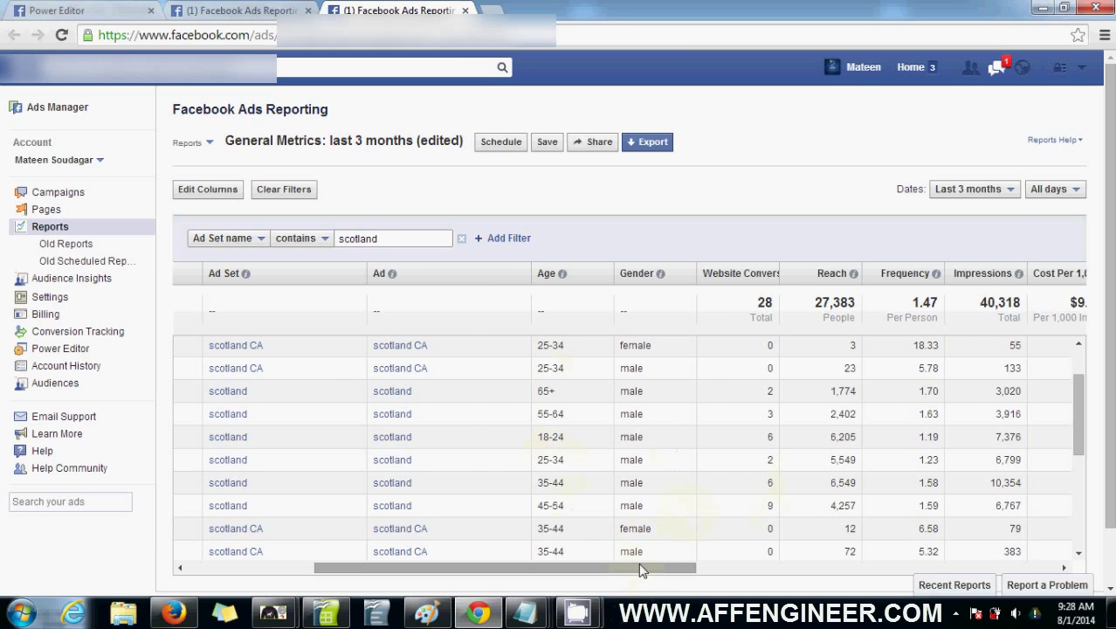
{"action": "left_click_drag", "start_coordinate": [642, 569], "coordinate": [695, 568]}
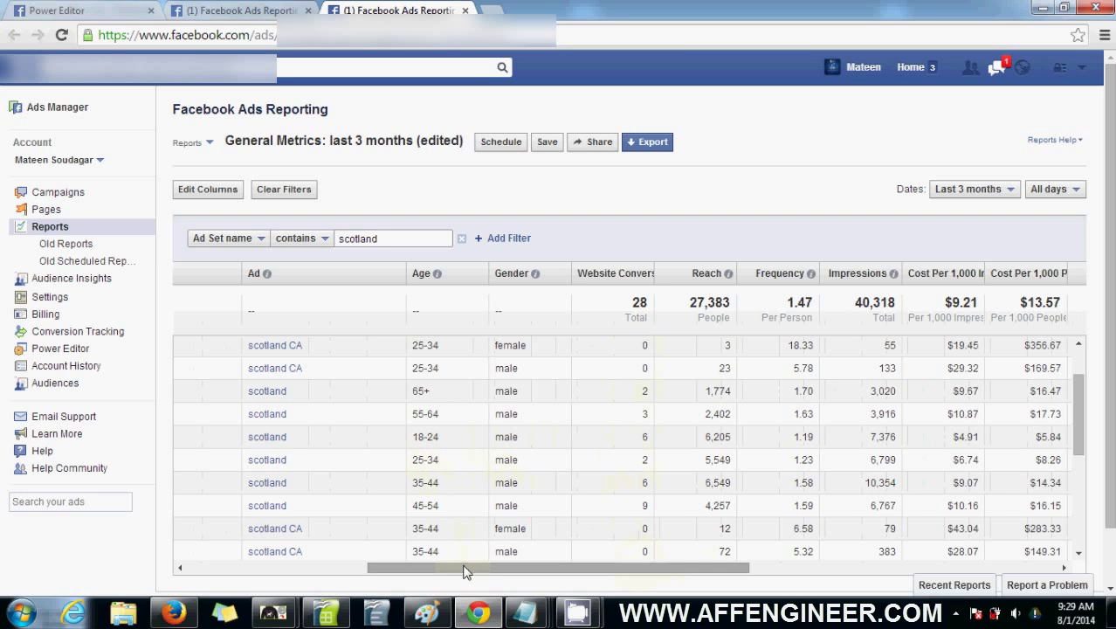
{"action": "left_click_drag", "start_coordinate": [464, 571], "coordinate": [473, 571]}
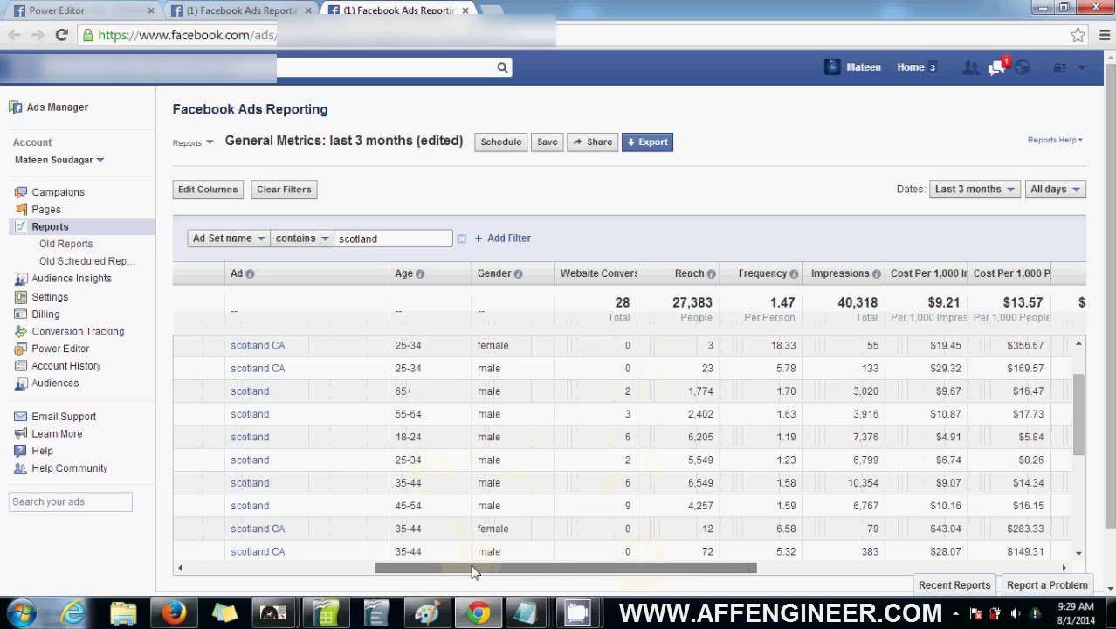
{"action": "left_click_drag", "start_coordinate": [472, 572], "coordinate": [768, 578]}
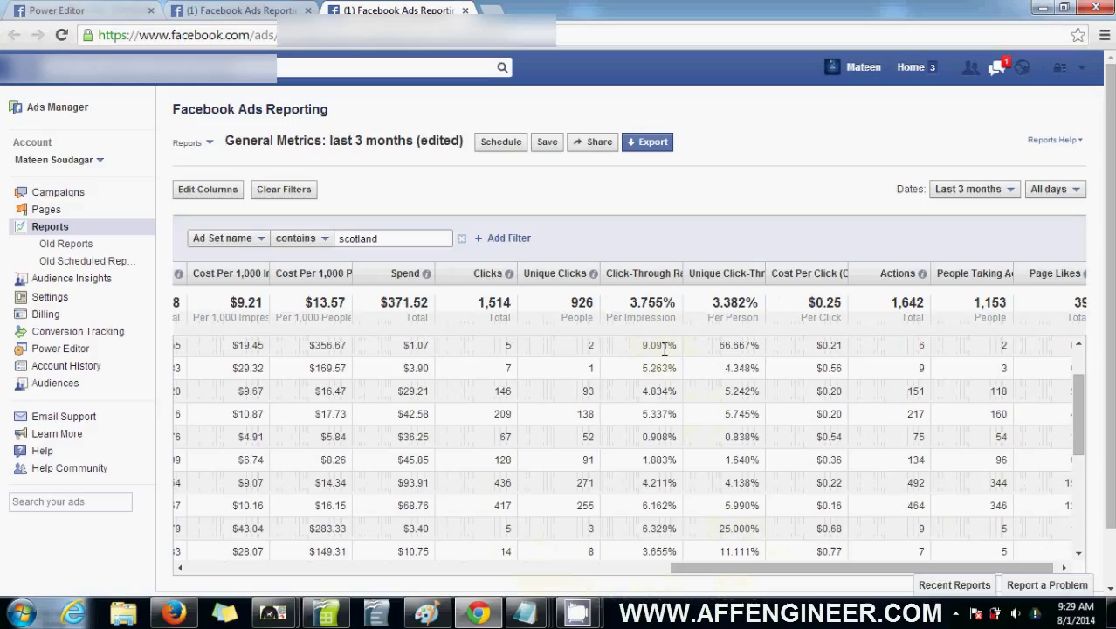
{"action": "left_click_drag", "start_coordinate": [673, 348], "coordinate": [626, 344]}
{"action": "left_click_drag", "start_coordinate": [598, 348], "coordinate": [562, 346]}
{"action": "left_click", "coordinate": [673, 481]}
{"action": "left_click_drag", "start_coordinate": [683, 419], "coordinate": [616, 390]}
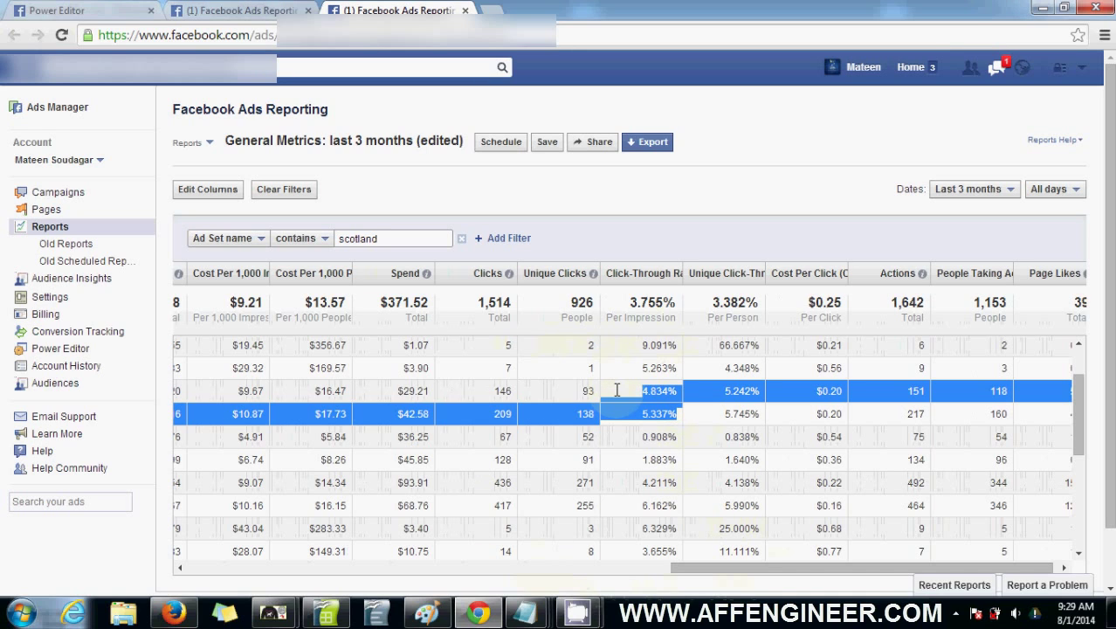
{"action": "left_click", "coordinate": [686, 526]}
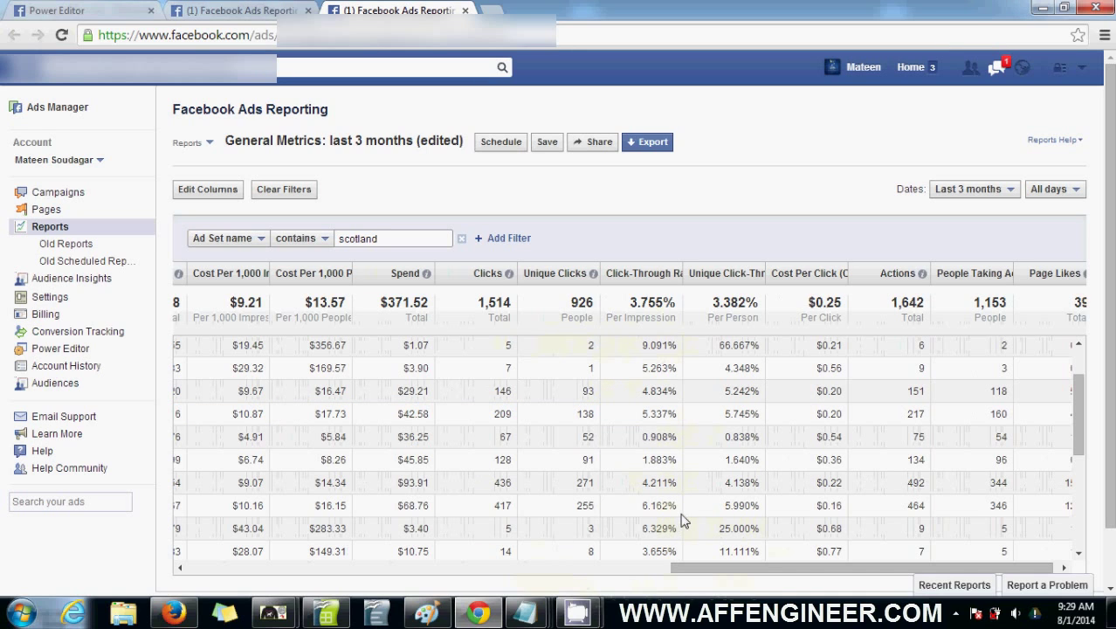
{"action": "left_click_drag", "start_coordinate": [681, 511], "coordinate": [641, 502]}
{"action": "left_click_drag", "start_coordinate": [736, 568], "coordinate": [424, 548]}
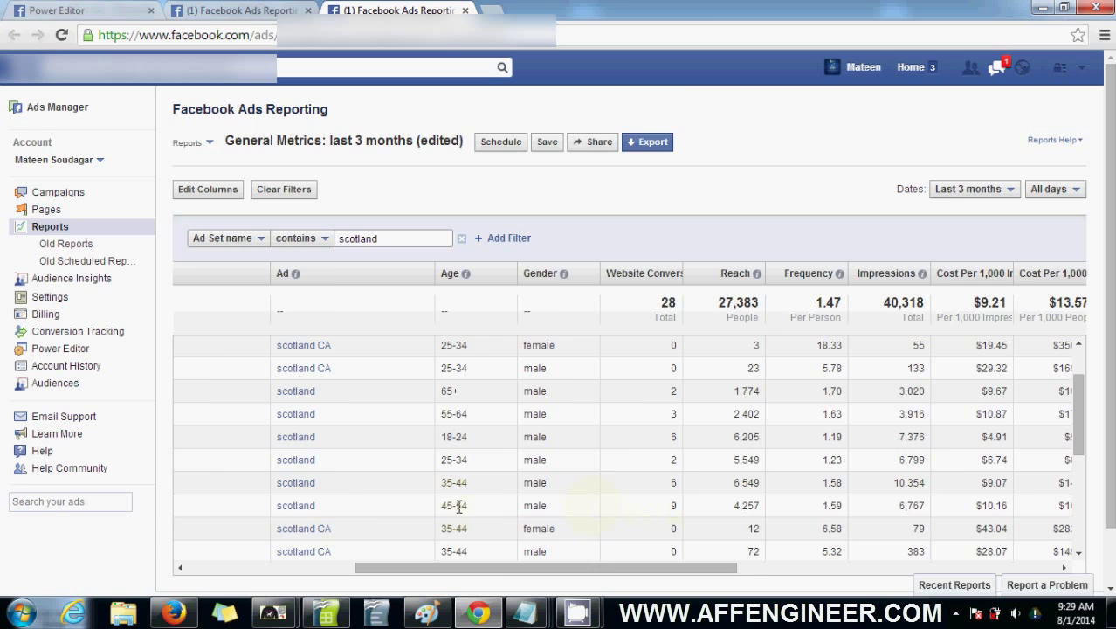
{"action": "left_click_drag", "start_coordinate": [493, 570], "coordinate": [772, 558]}
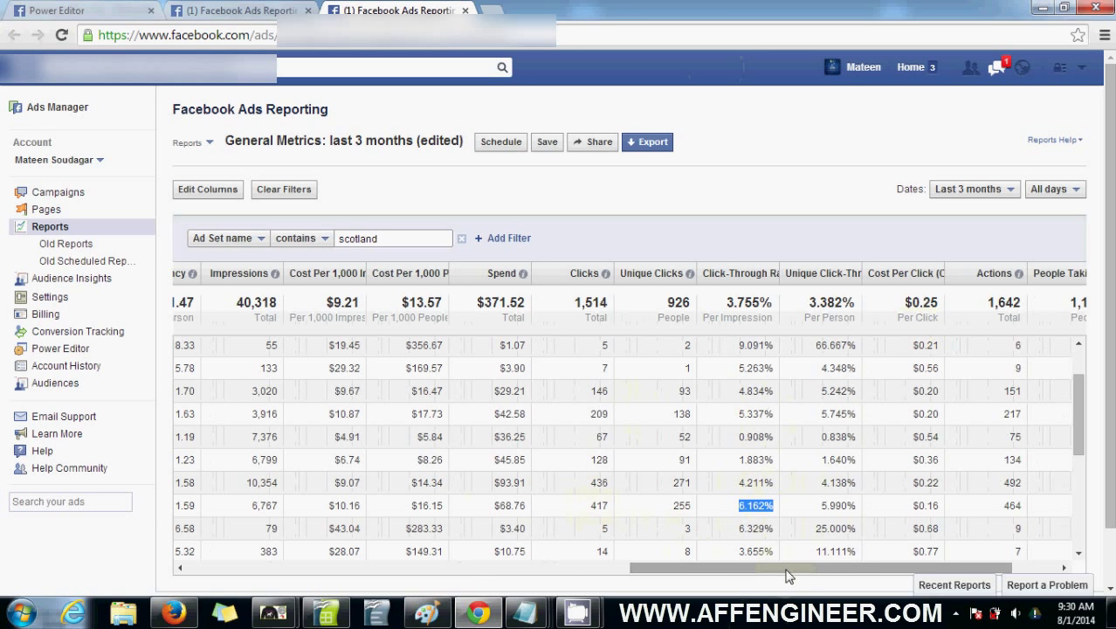
{"action": "left_click_drag", "start_coordinate": [790, 570], "coordinate": [258, 557]}
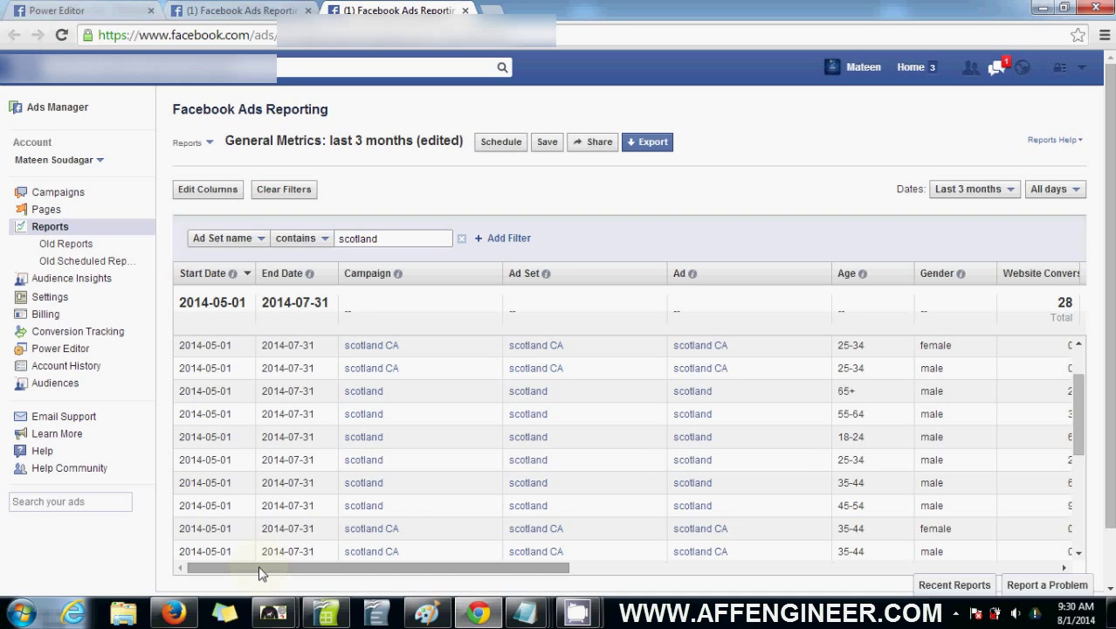
{"action": "left_click_drag", "start_coordinate": [259, 572], "coordinate": [295, 575]}
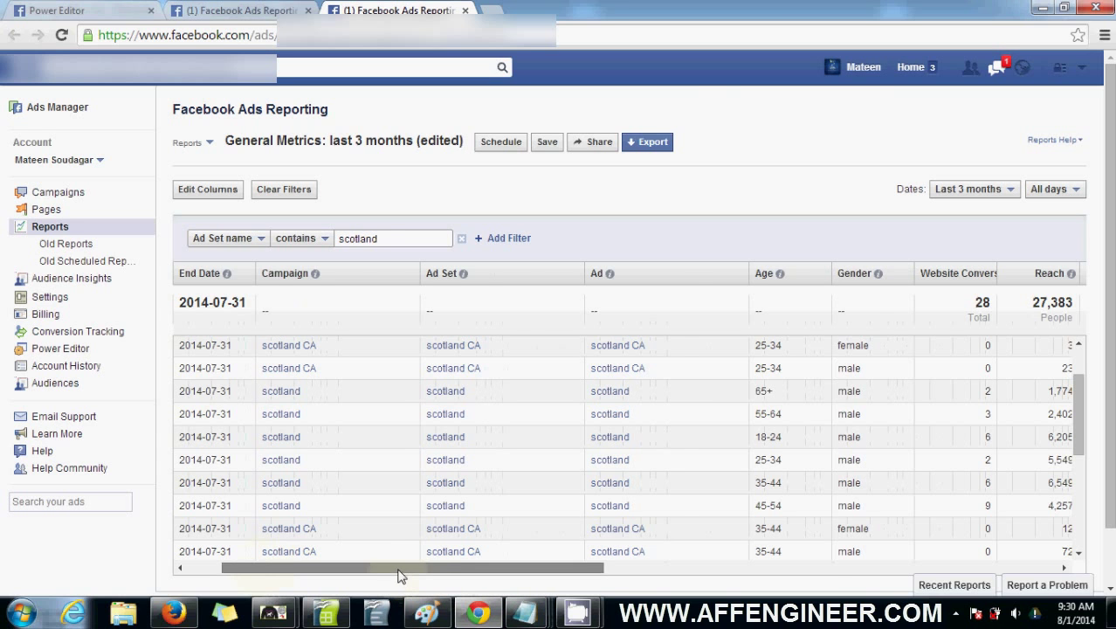
{"action": "left_click_drag", "start_coordinate": [400, 576], "coordinate": [289, 572]}
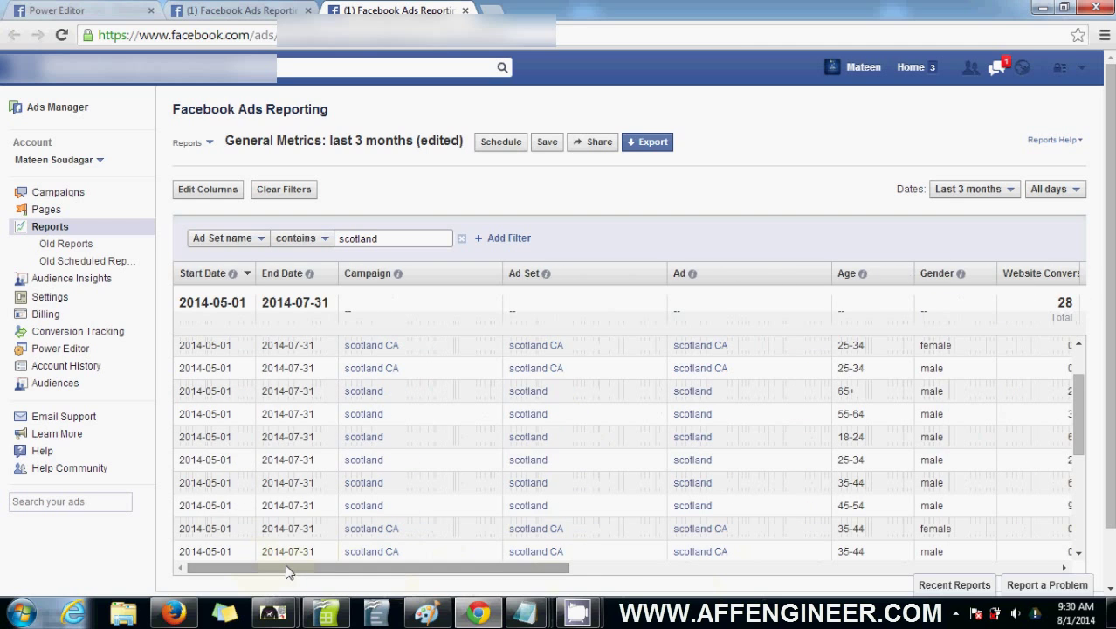